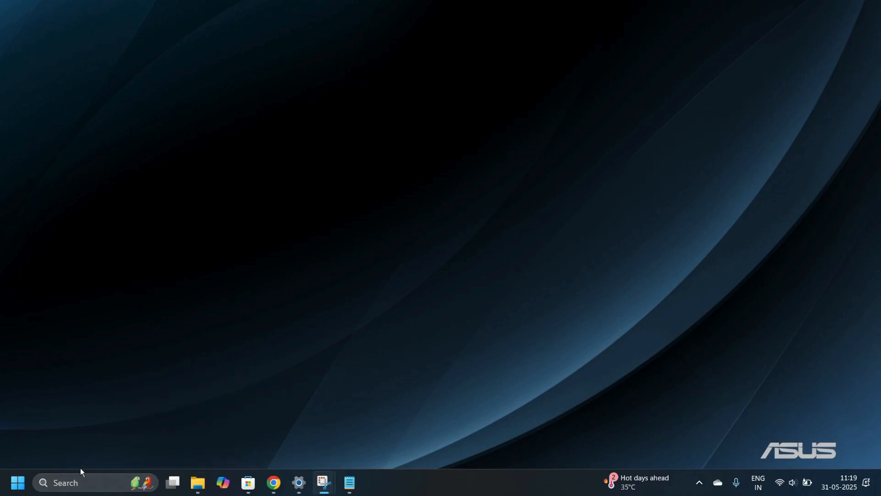
Open Windows Settings, maximize its window and go to the Home page.
right_click(10, 484)
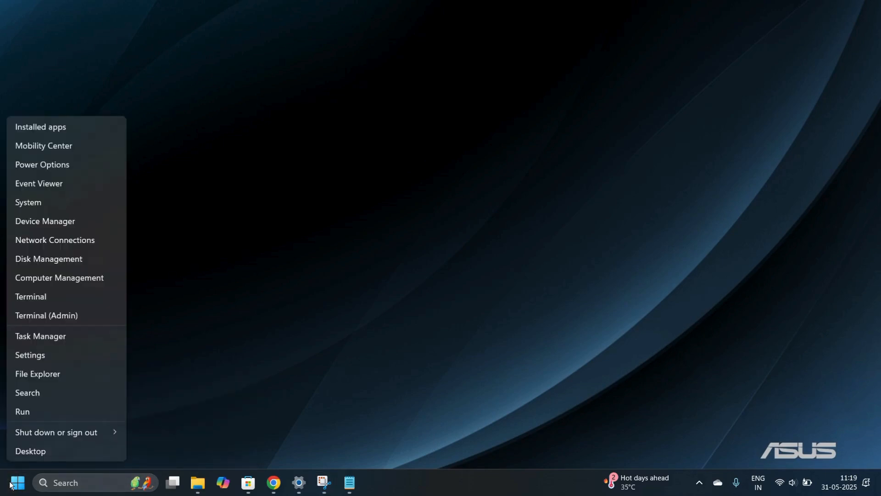
left_click(19, 356)
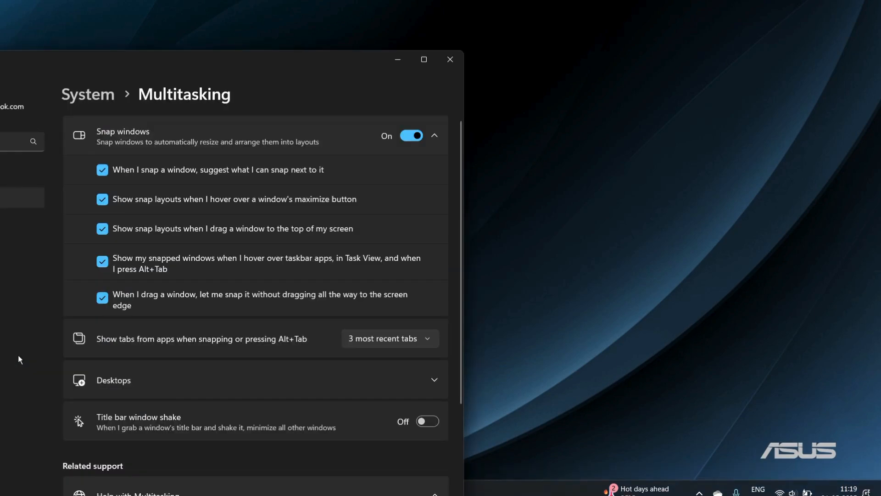
left_click(418, 41)
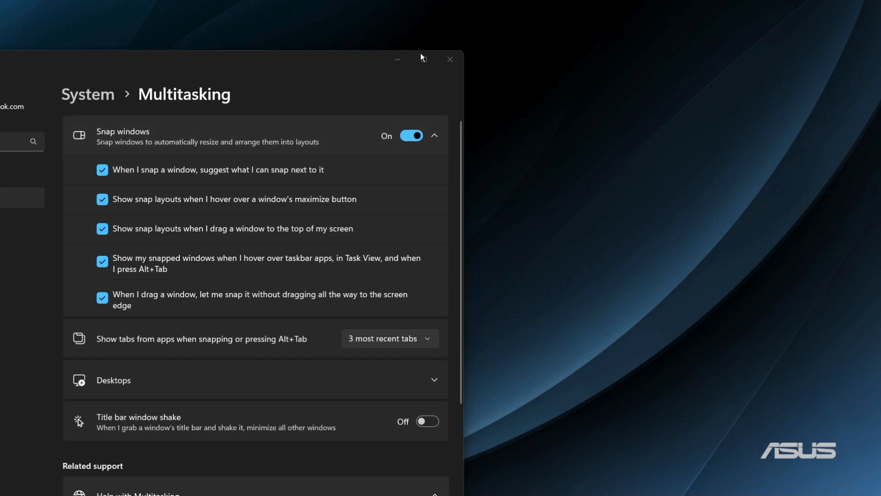
left_click(422, 57)
left_click(74, 125)
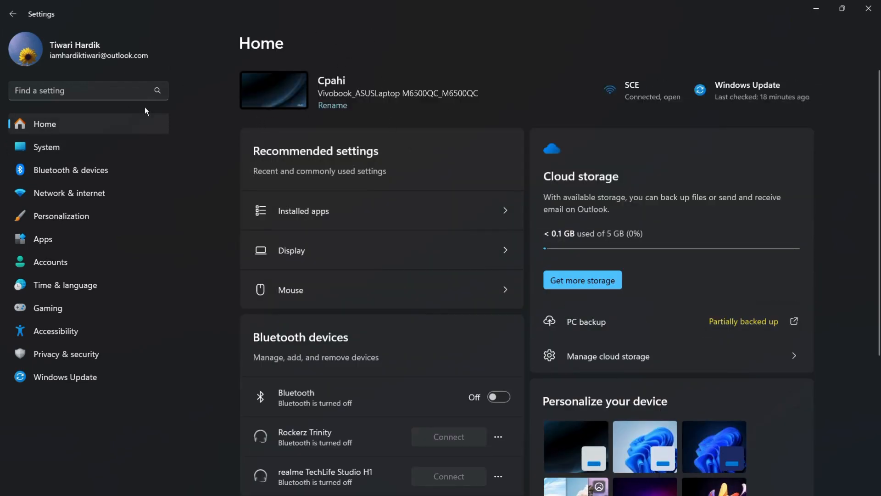
Open the Advanced display settings from the System Display page.
left_click(60, 151)
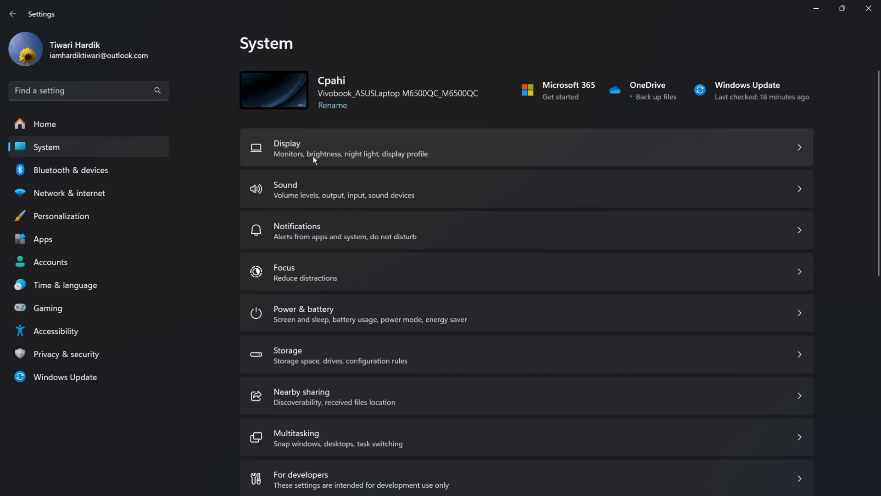
left_click(361, 154)
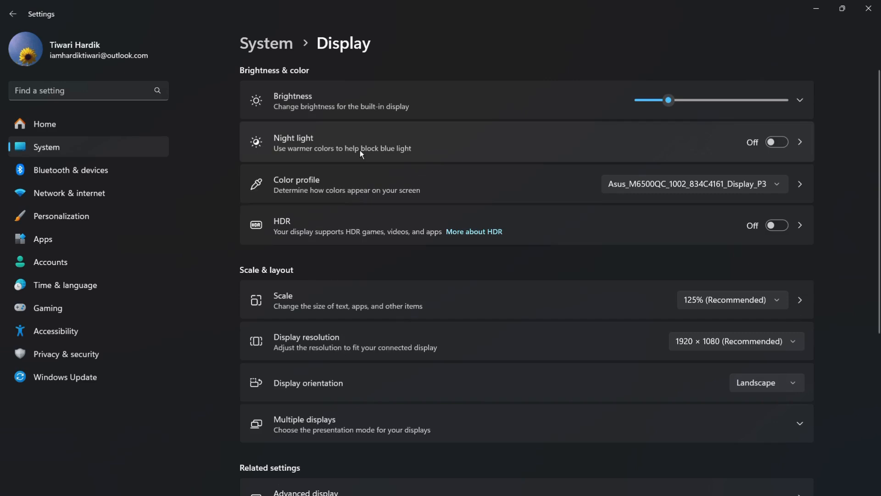
scroll(360, 150, "down", 4)
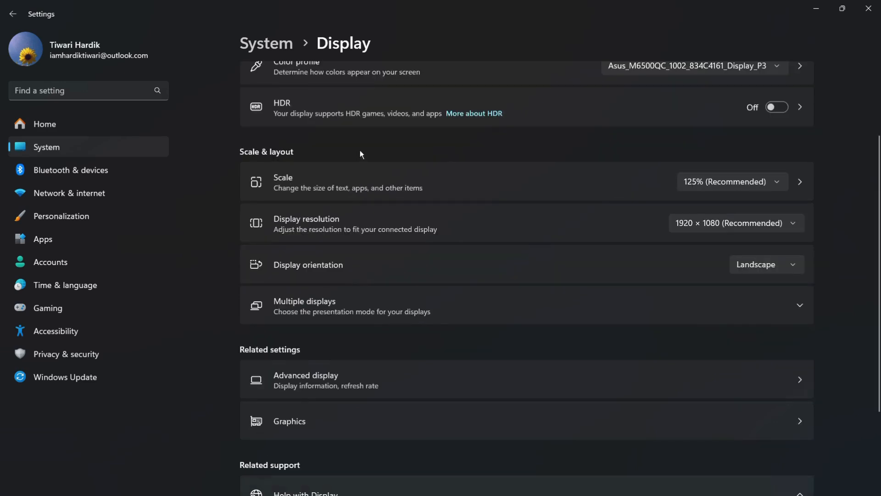
scroll(360, 151, "down", 1)
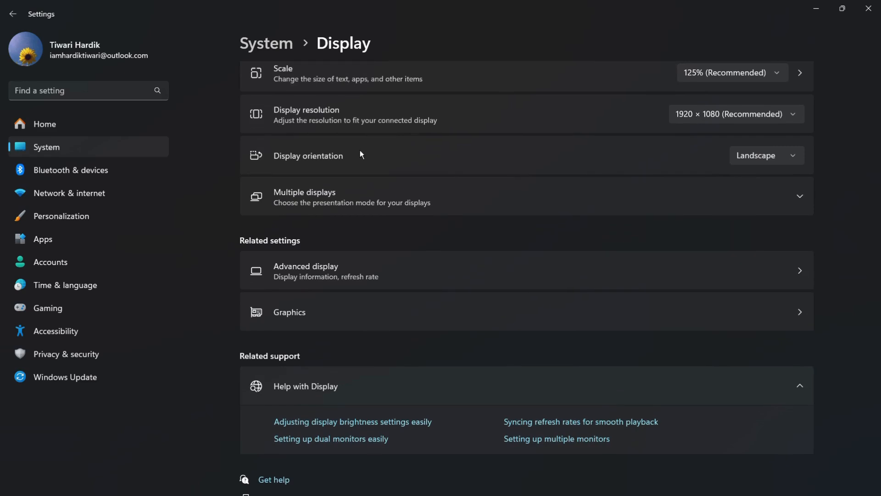
scroll(303, 264, "down", 1)
scroll(304, 264, "down", 1)
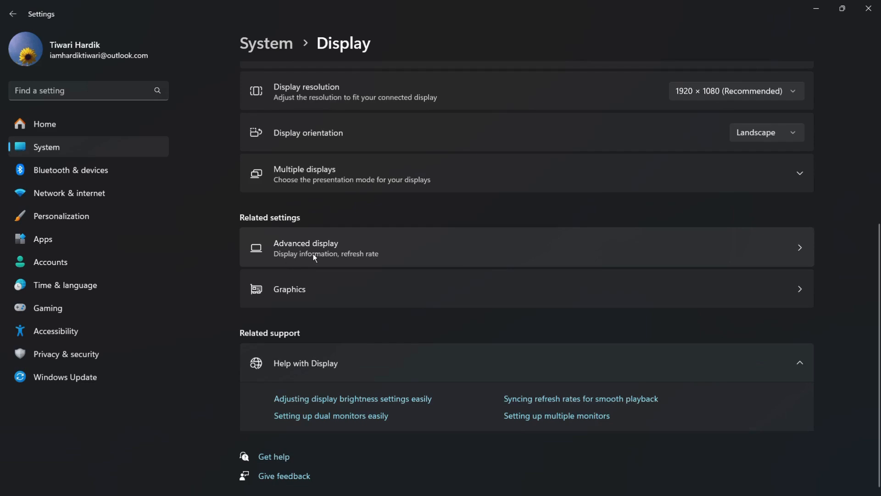
left_click(360, 251)
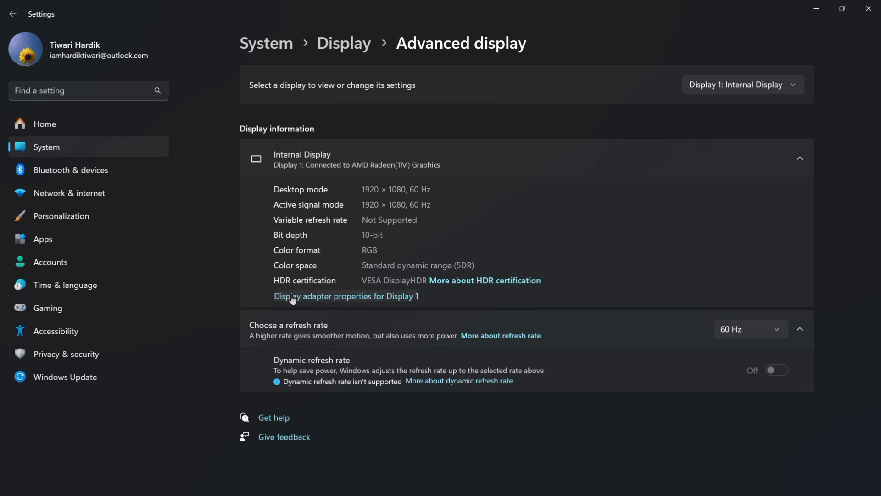
Open the display adapter properties for Display 1 and launch Color Management from there.
left_click(387, 303)
left_click(373, 297)
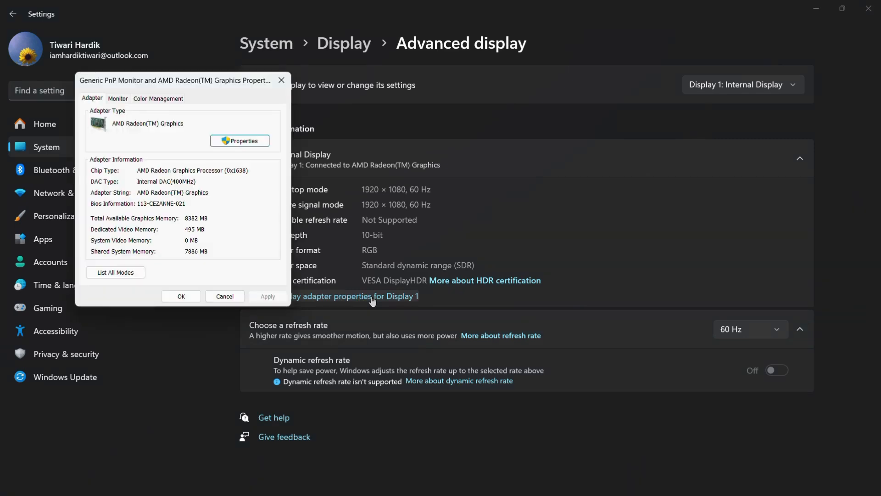
left_click_drag(185, 81, 318, 88)
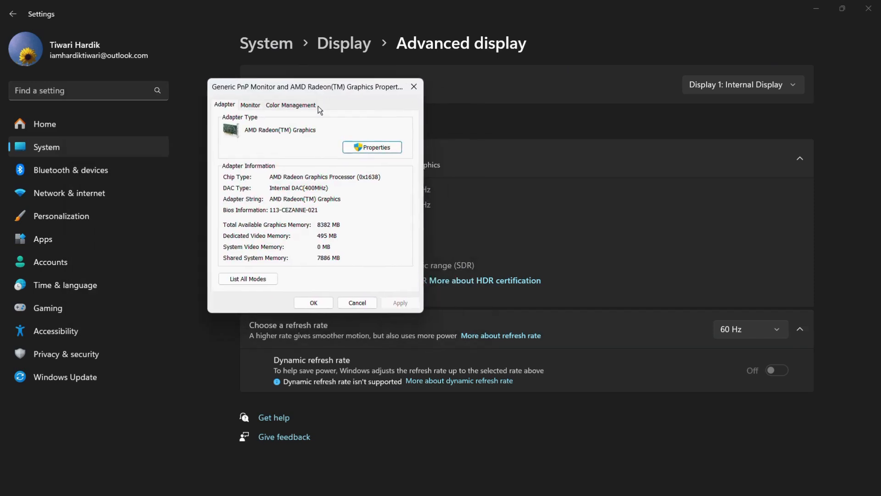
left_click(284, 106)
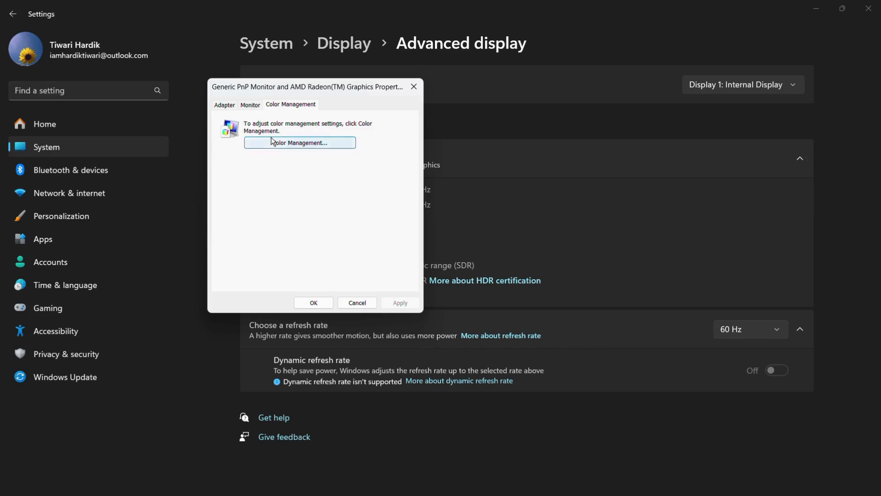
left_click(294, 144)
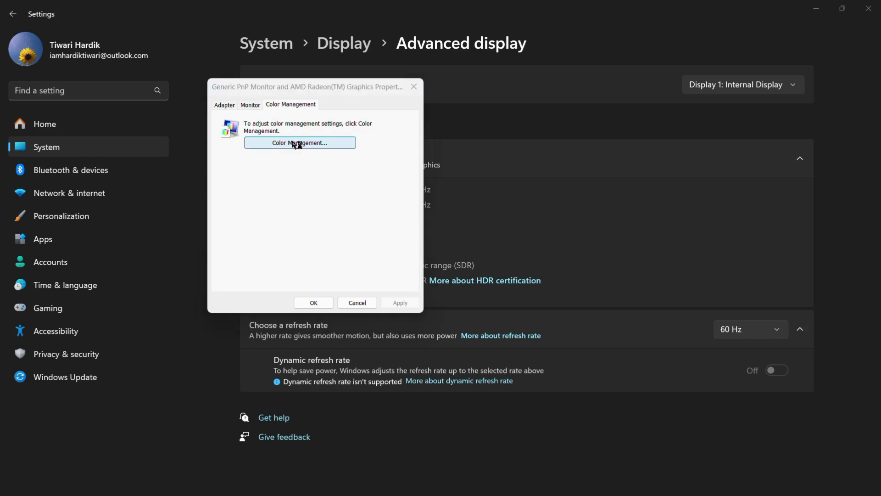
left_click_drag(305, 116, 349, 58)
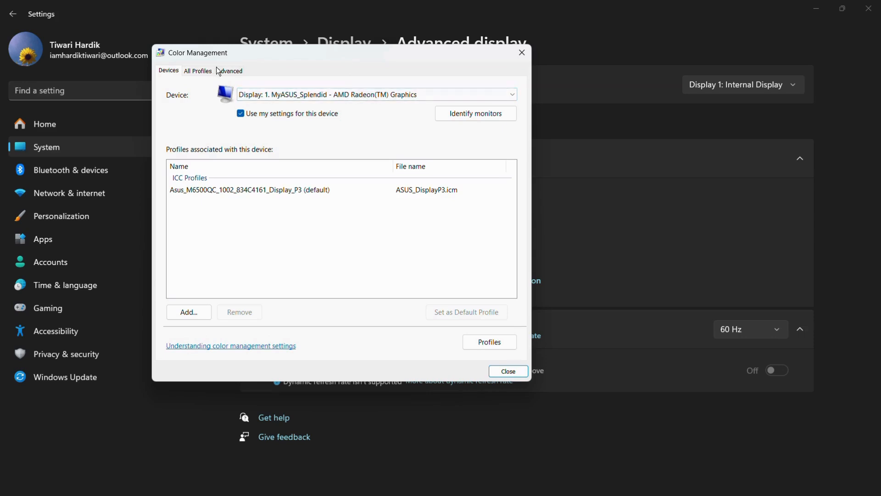
Open the system defaults from Color Management's advanced settings and show their advanced options.
left_click(230, 72)
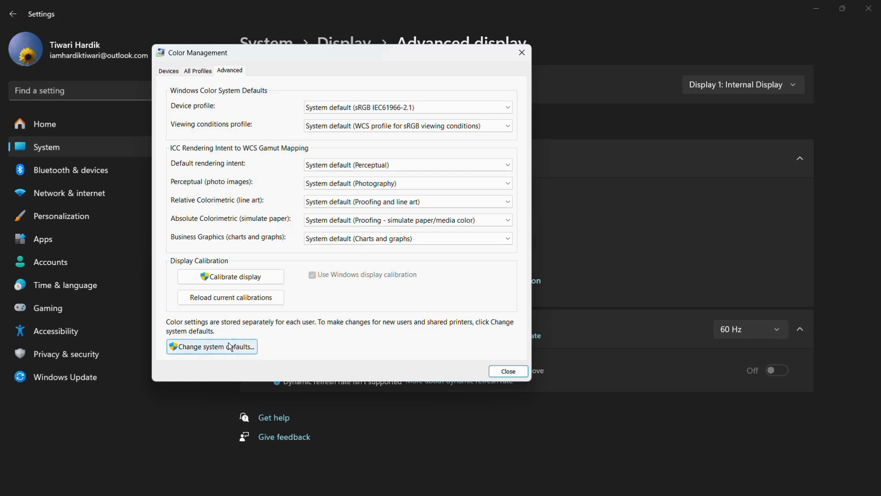
left_click(207, 347)
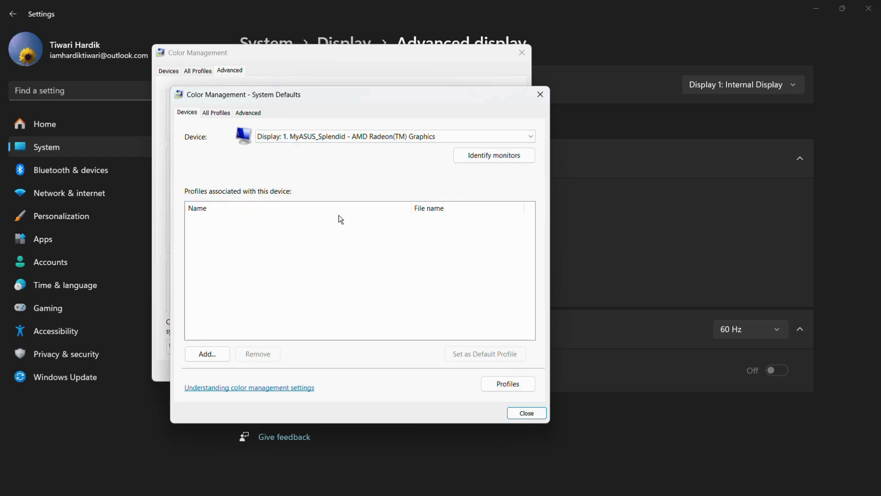
left_click(248, 114)
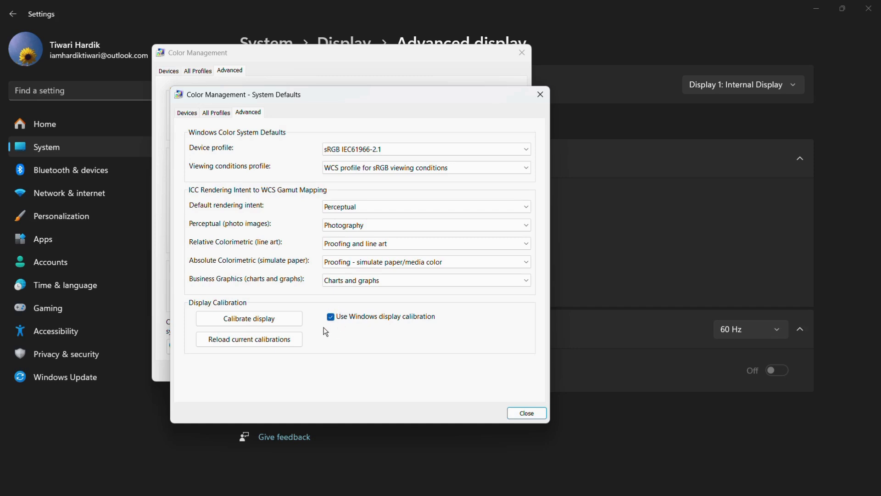
Start Display Color Calibration from the system defaults, but decline the wide-gamut profile prompt and cancel the wizard.
left_click(254, 320)
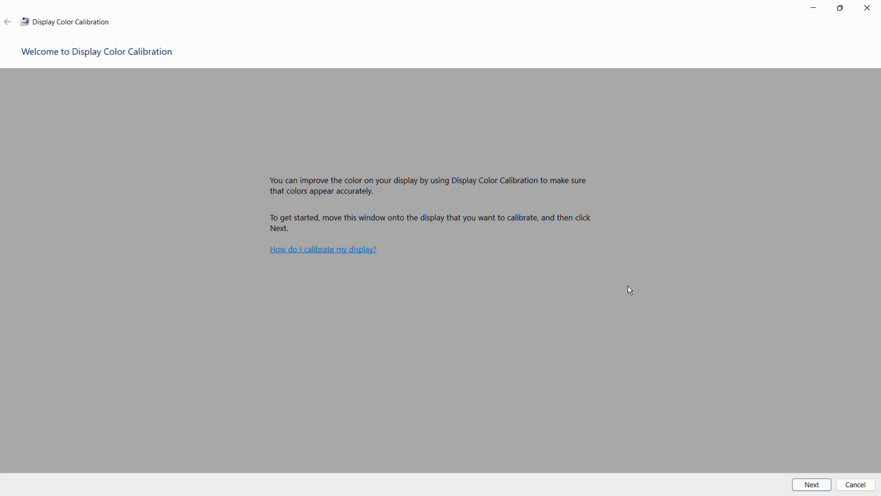
left_click(812, 485)
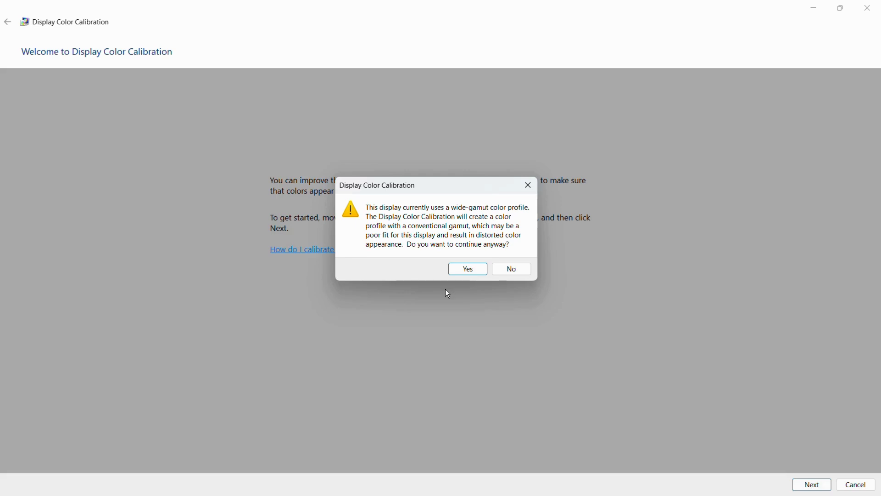
left_click(513, 270)
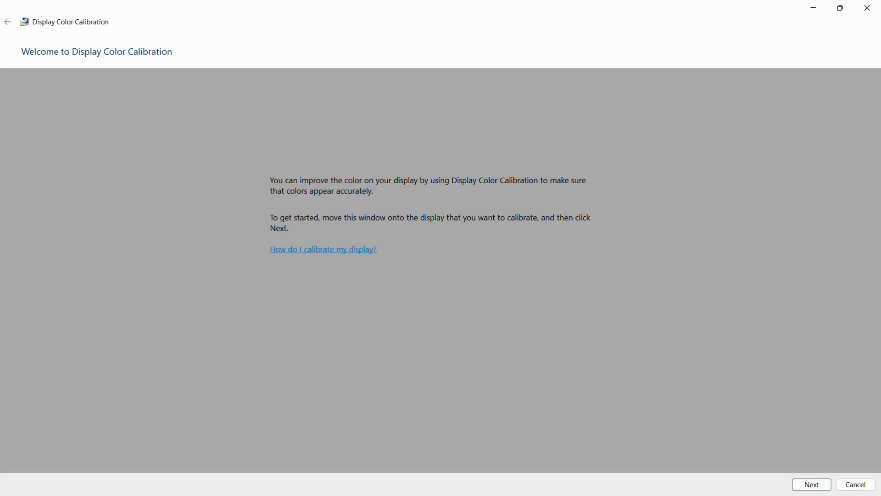
left_click(857, 486)
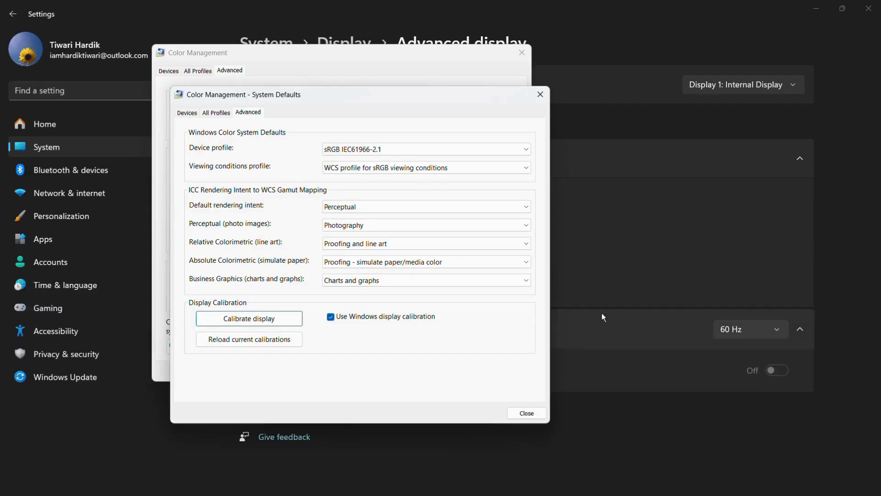
Try to reload the current display calibrations in the system defaults.
left_click(376, 17)
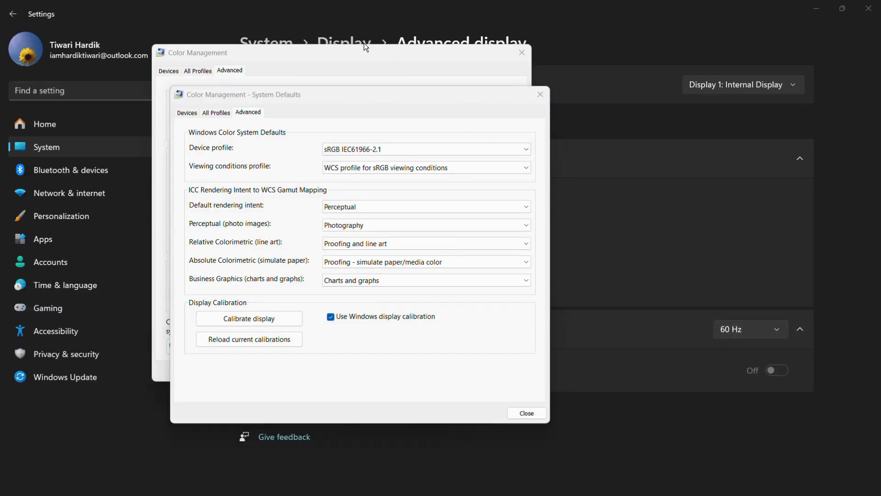
left_click(245, 340)
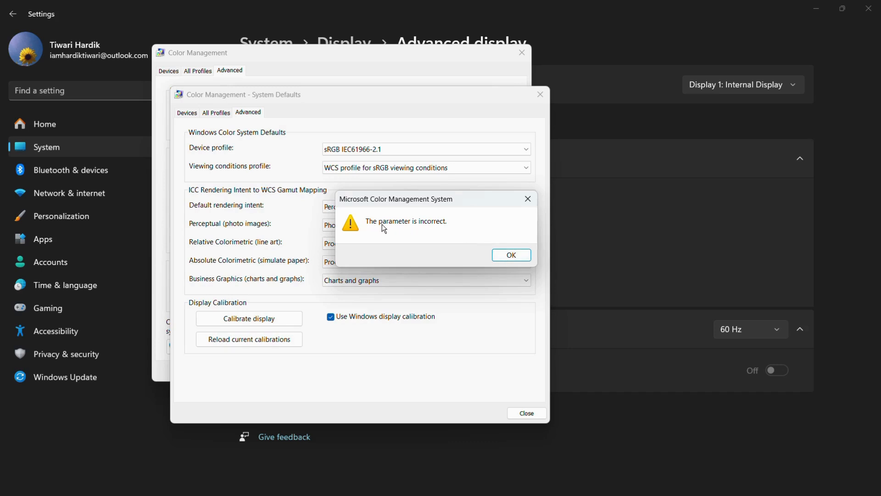
left_click(507, 255)
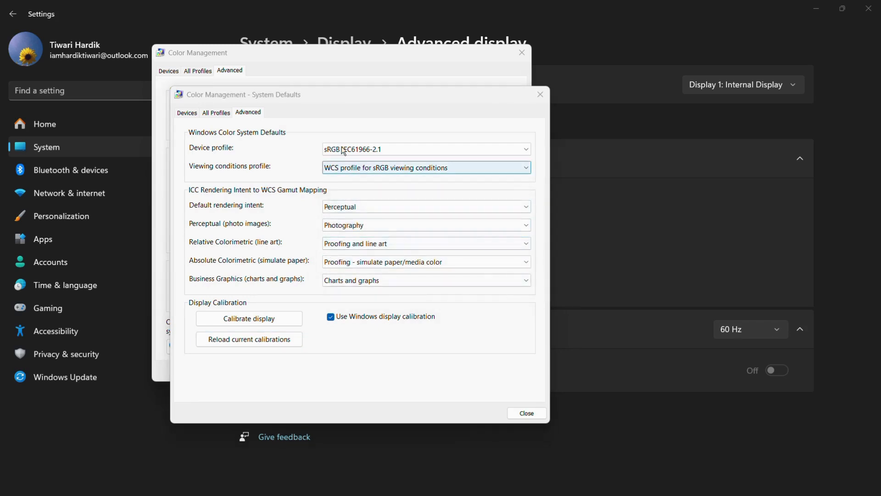
Close the Color Management and adapter properties windows and minimize Settings.
left_click(526, 413)
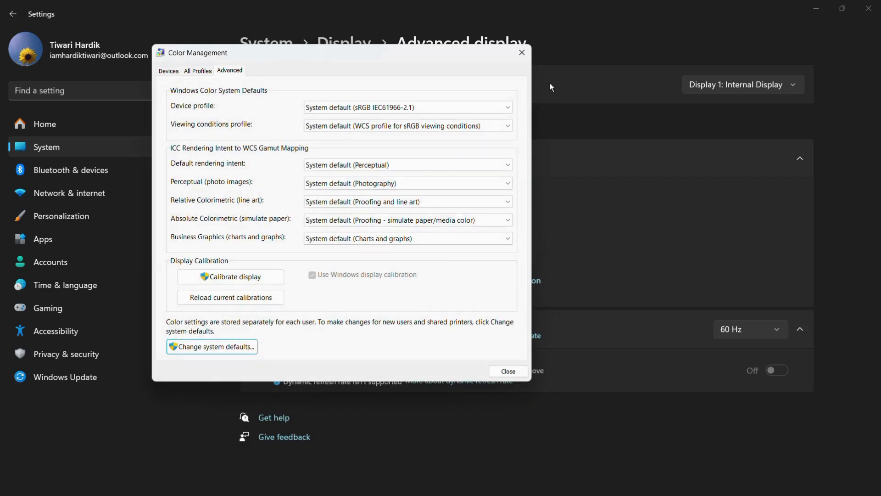
left_click(521, 52)
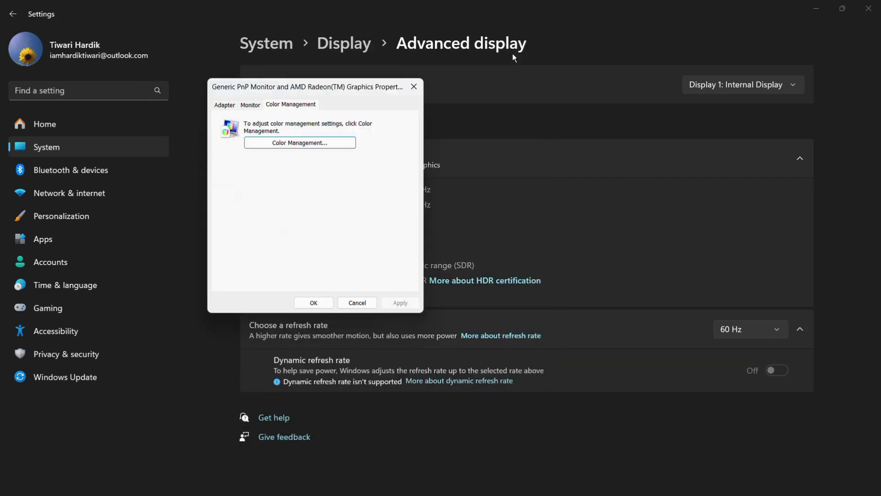
left_click(413, 87)
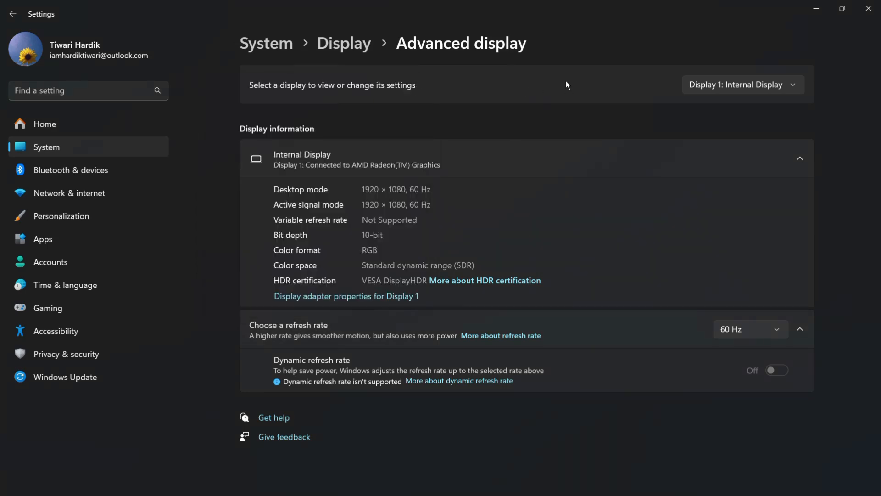
left_click(816, 9)
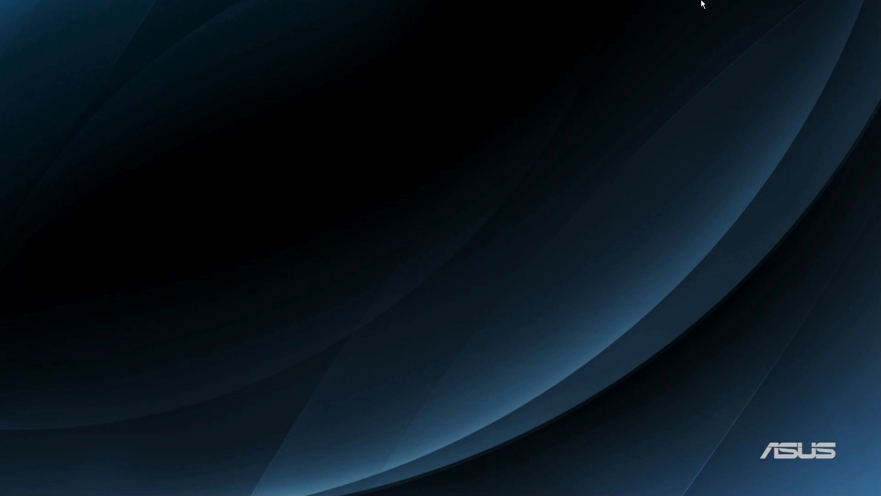